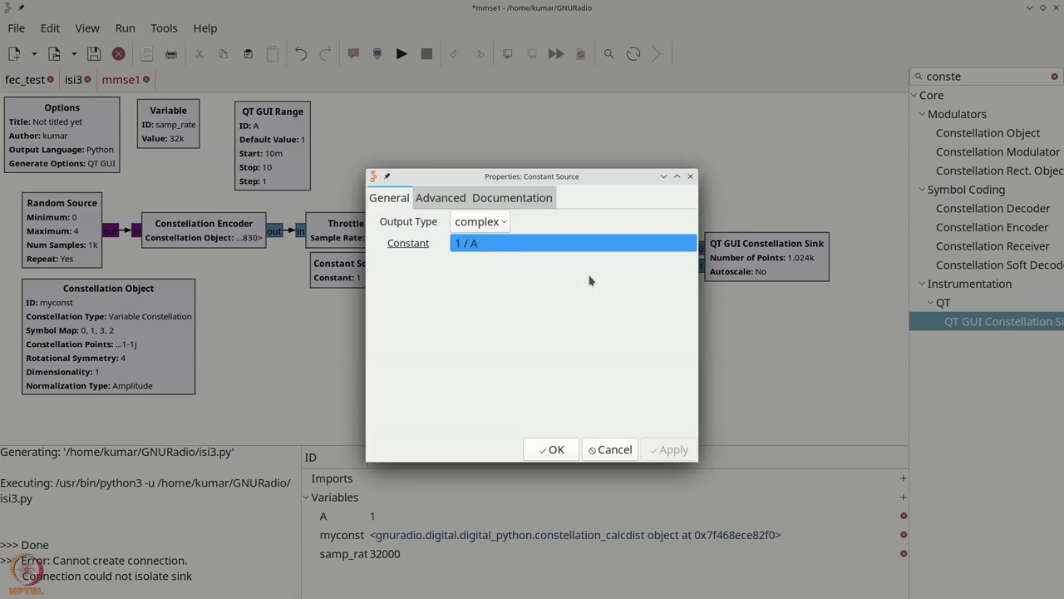
# Draft the MMSE constant expression, editing its numerator and denominator terms
pyautogui.write('A / ')
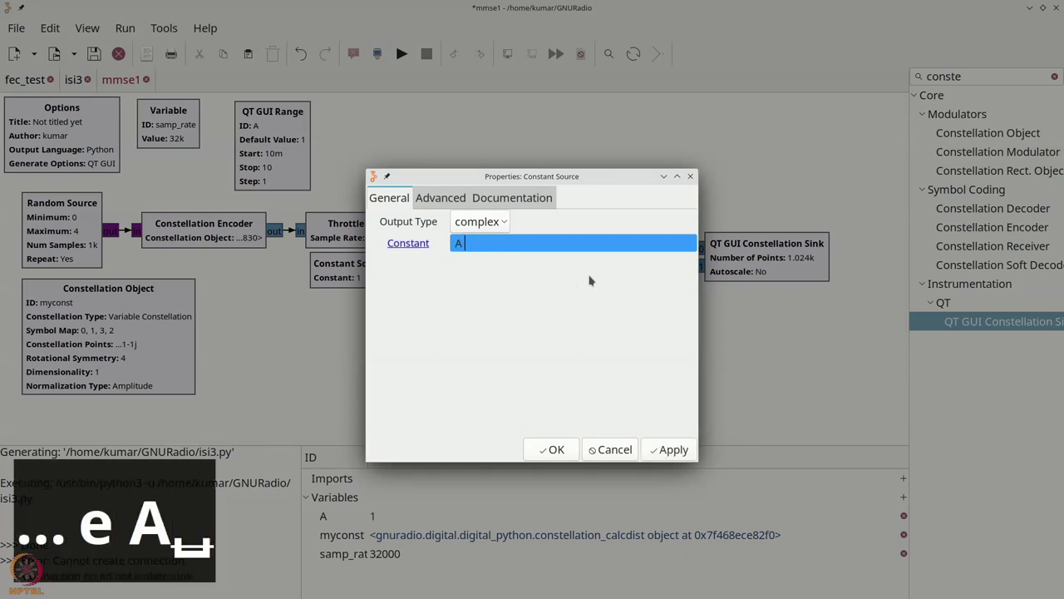
pyautogui.write('(A')
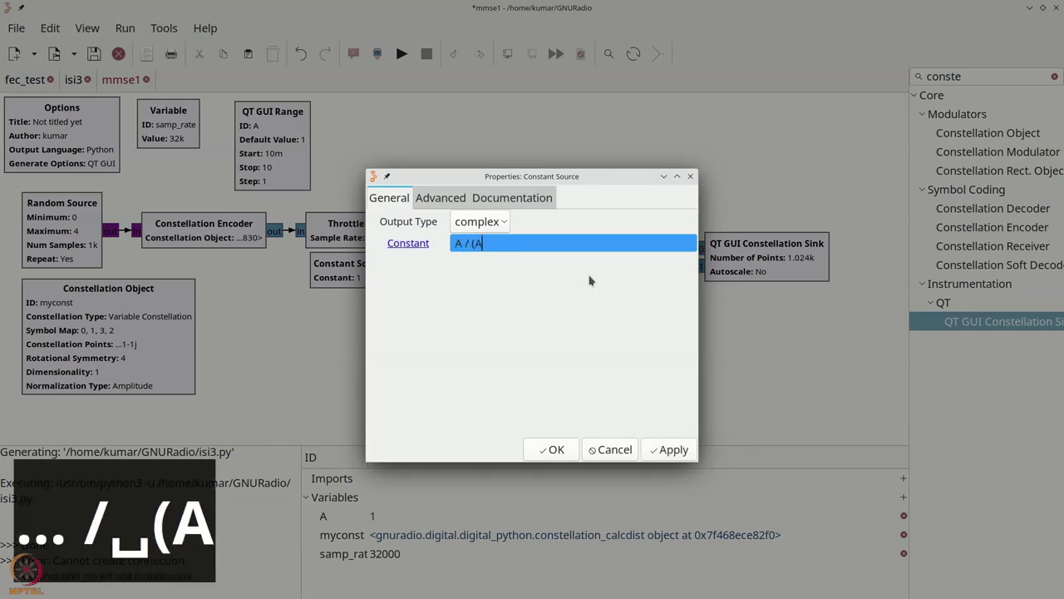
pyautogui.write('**2 _')
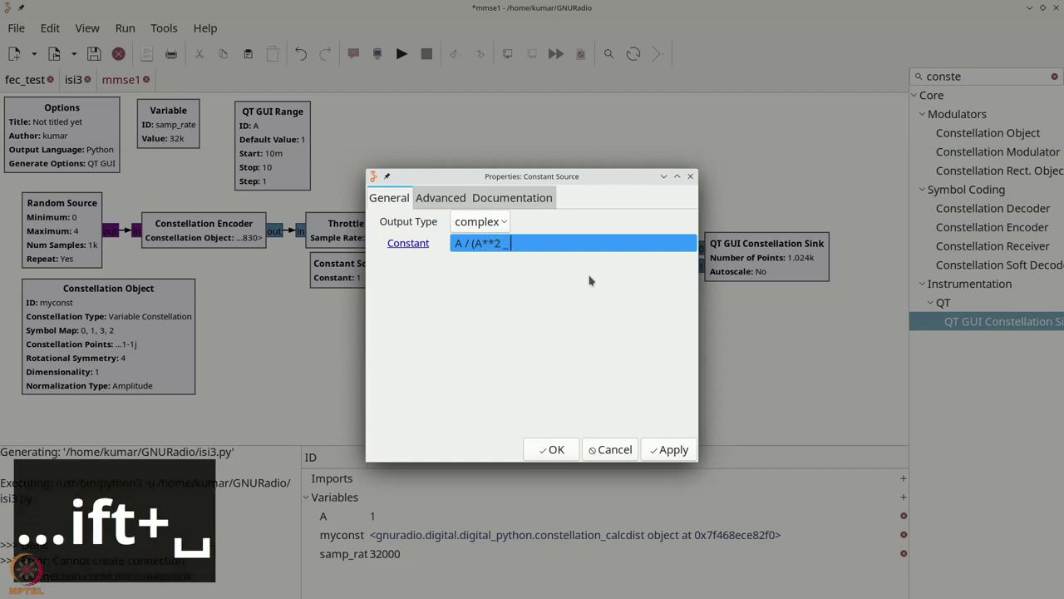
pyautogui.press('BackSpace')
pyautogui.write('+ 1)')
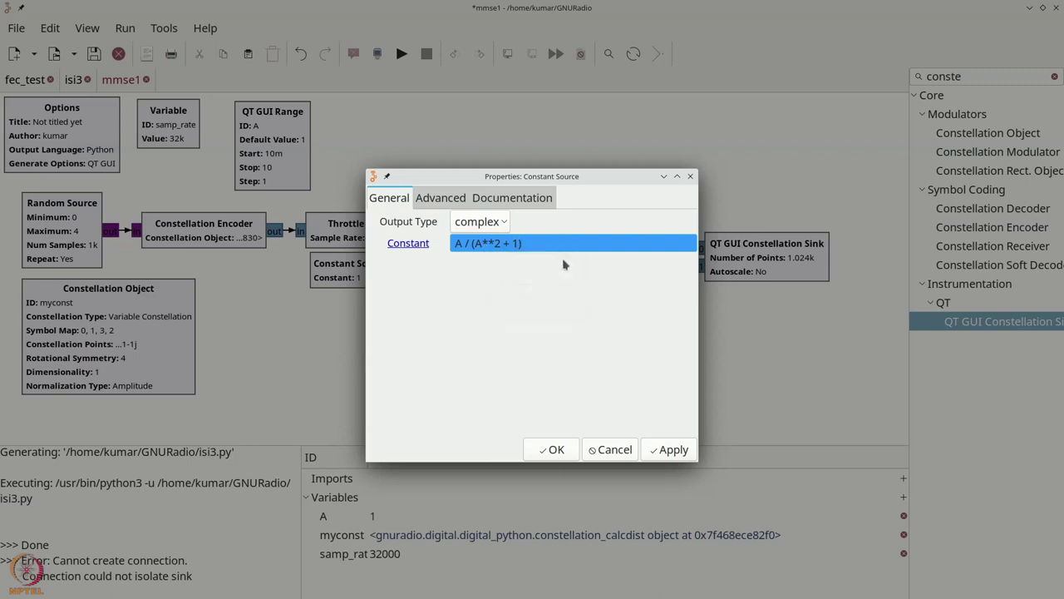
pyautogui.press('Home')
pyautogui.press('Delete')
pyautogui.write('1')
pyautogui.press('Right')
pyautogui.press('Right')
pyautogui.press('Right')
pyautogui.press('Right')
pyautogui.press('Right')
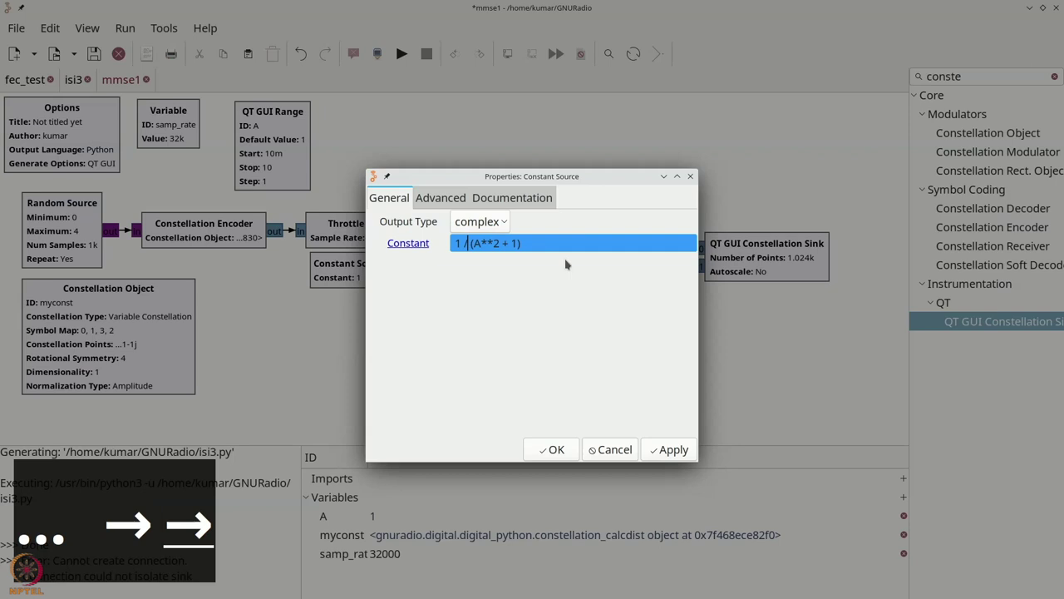
pyautogui.press('Delete')
pyautogui.press('Delete')
pyautogui.press('Delete')
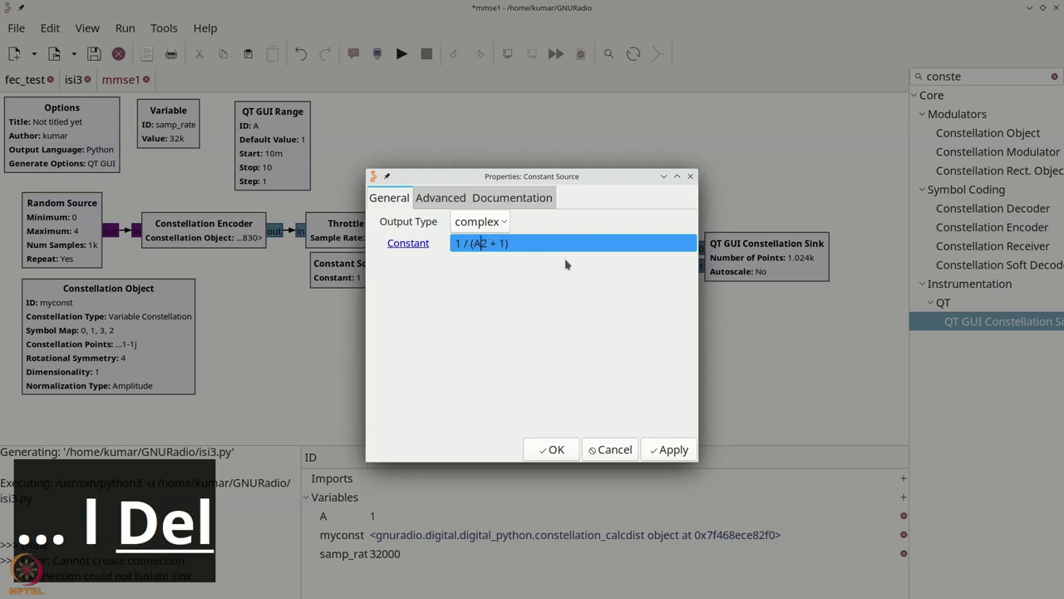
pyautogui.press('Right')
pyautogui.press('Right')
pyautogui.press('Right')
pyautogui.press('Right')
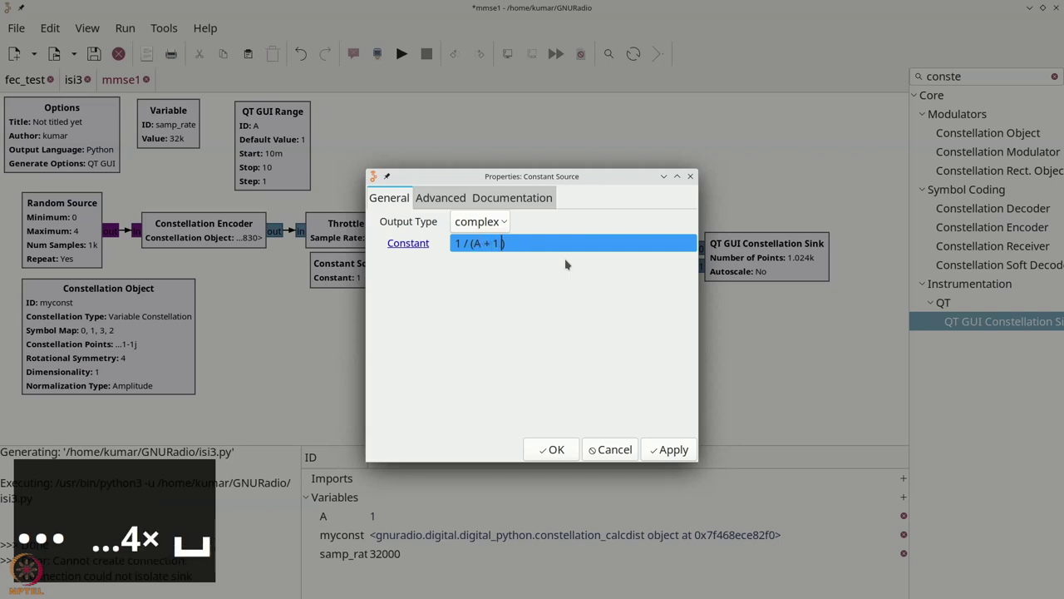
pyautogui.write('/ A')
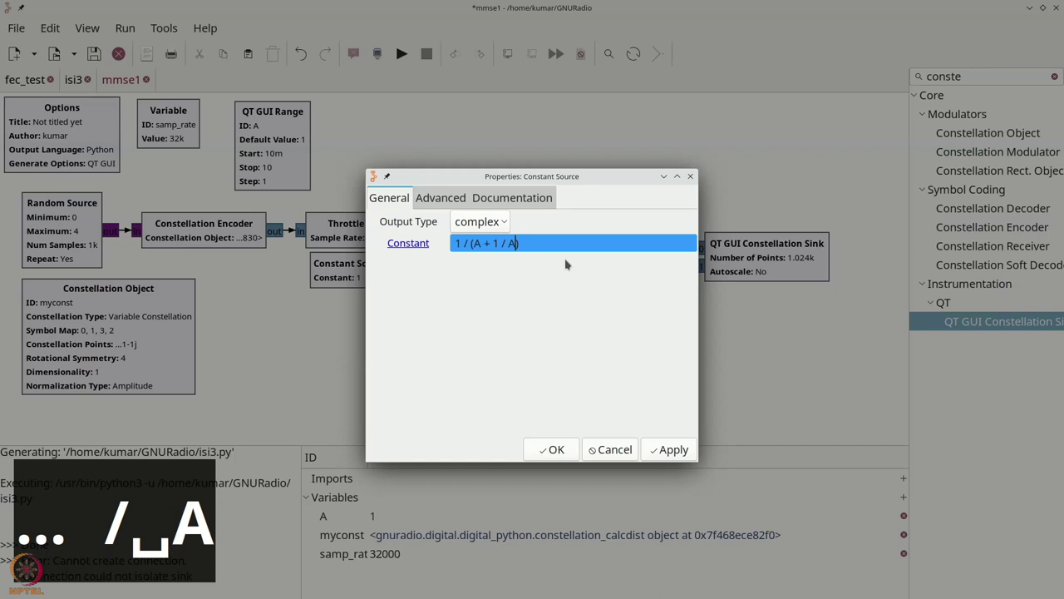
# Replace the Constant value with A / (A**2 + 1) and confirm it
pyautogui.hotkey('ctrl', 'z')
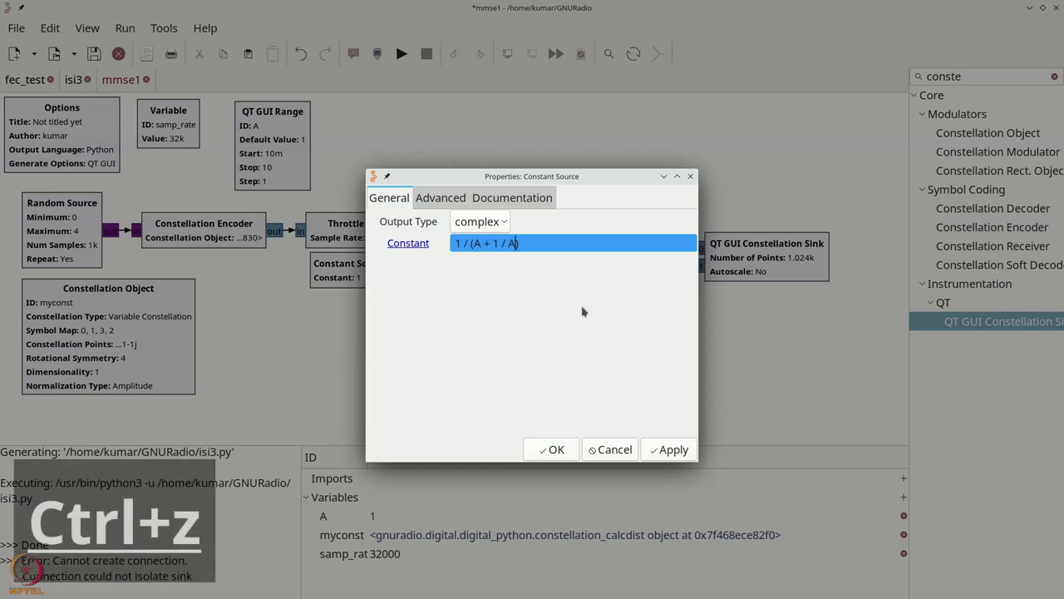
pyautogui.hotkey('ctrl', 'a')
pyautogui.write('A /')
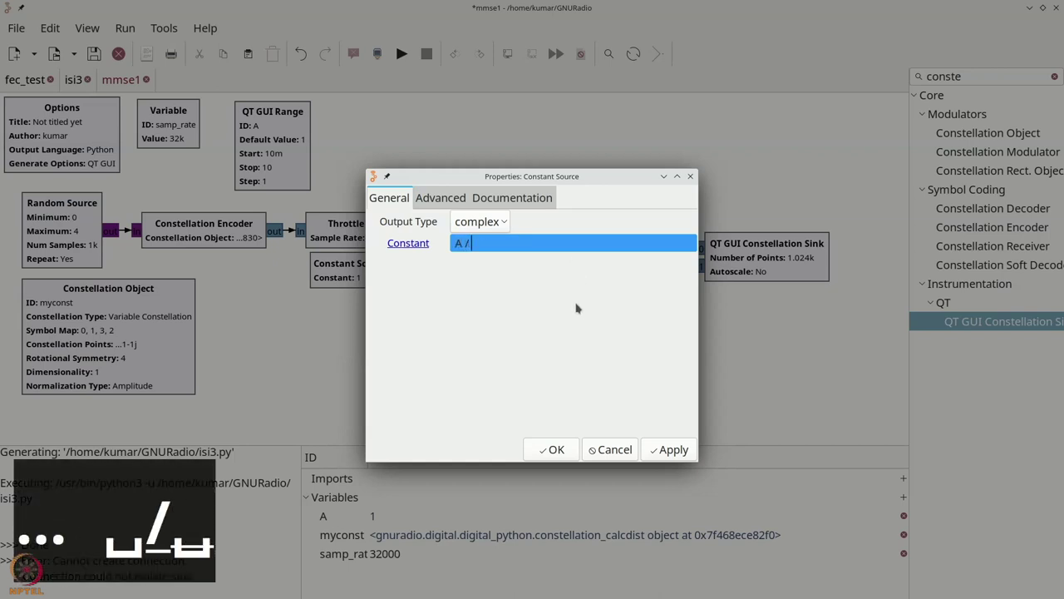
pyautogui.write(' (A**')
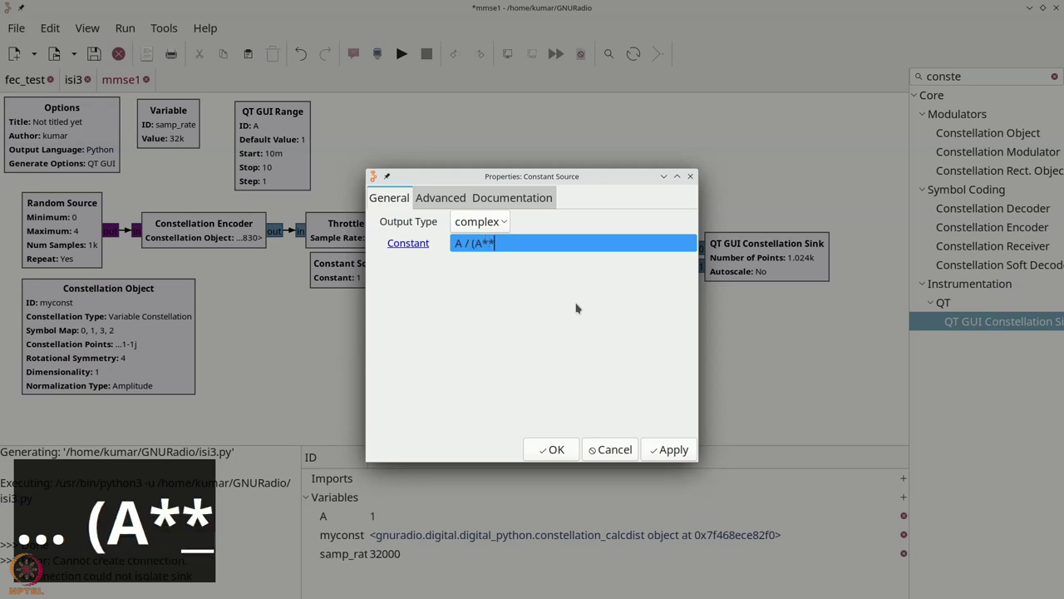
pyautogui.write('2 + 1)')
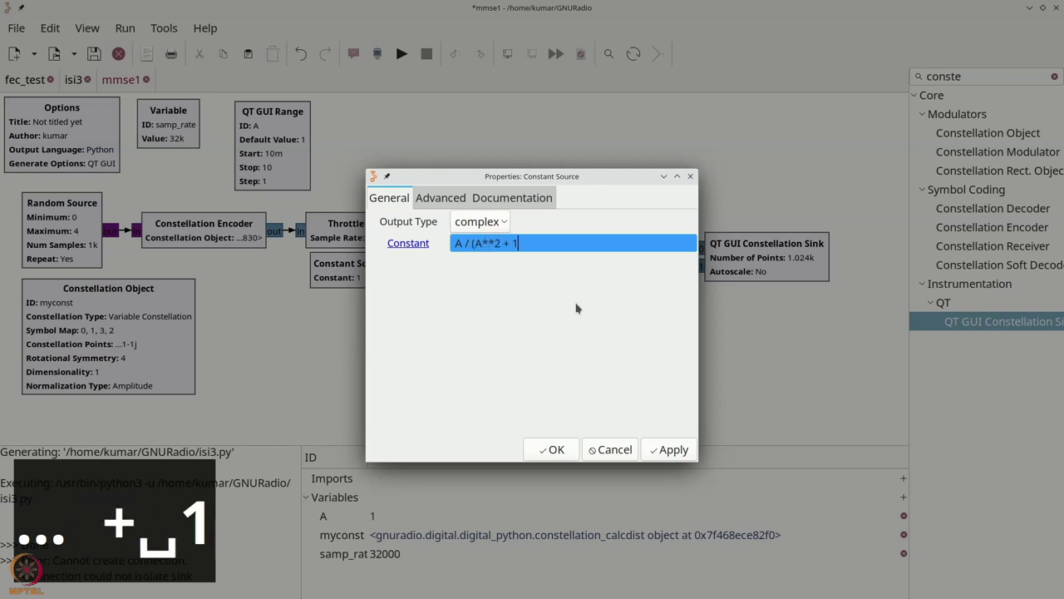
pyautogui.click(558, 450)
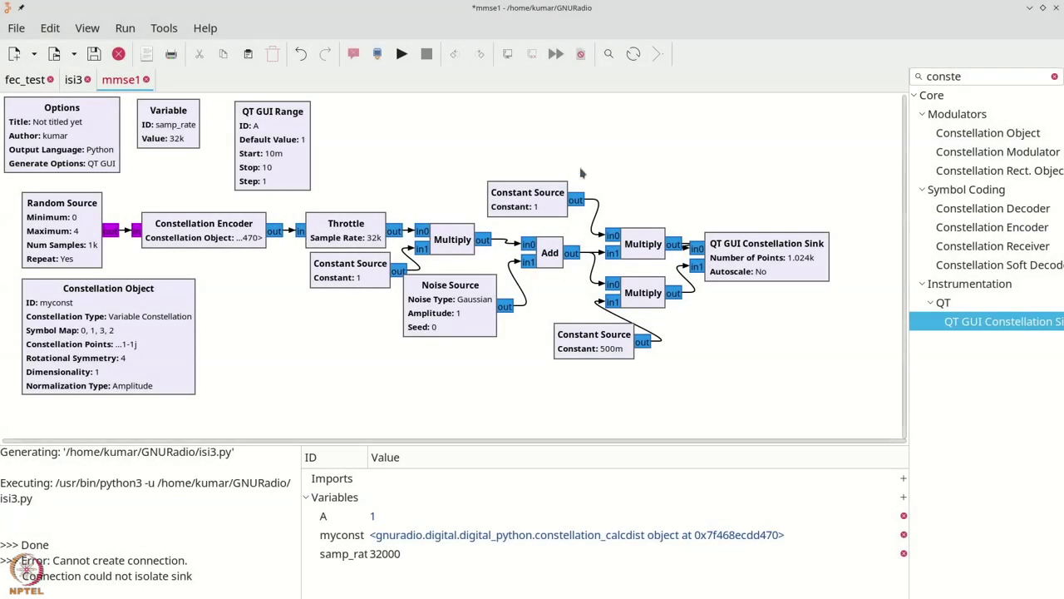
# Run the flowgraph, maximize the constellation plot, sweep A from 1 to 9, then close the plot
pyautogui.click(402, 54)
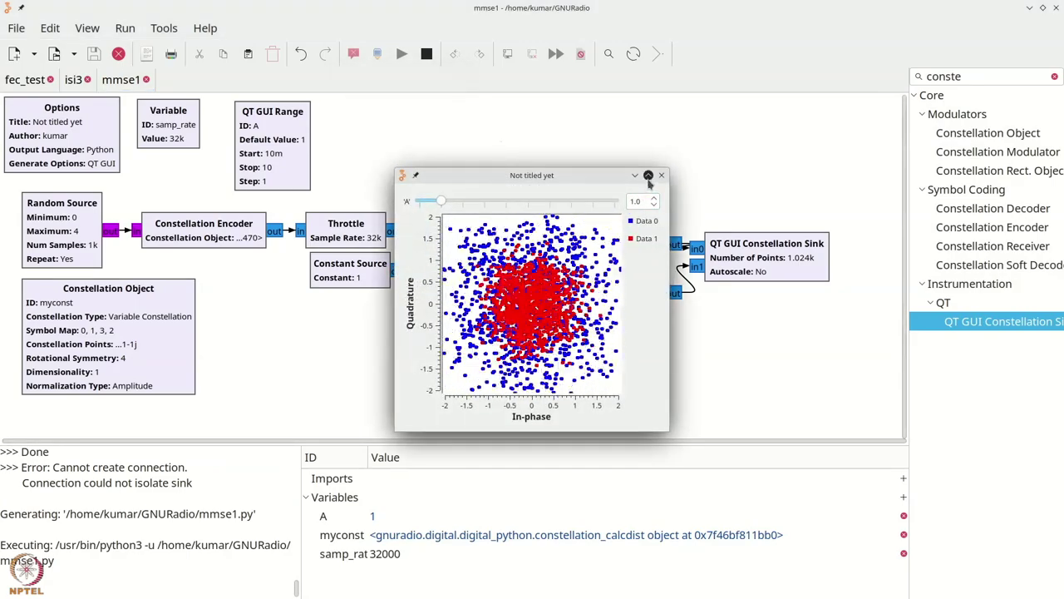
pyautogui.click(645, 174)
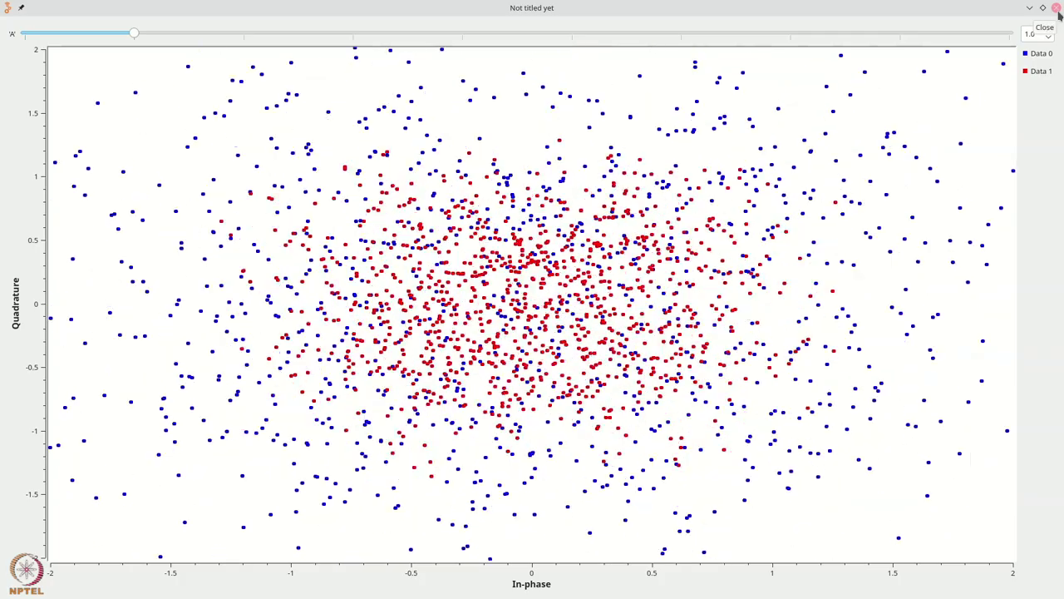
pyautogui.click(217, 35)
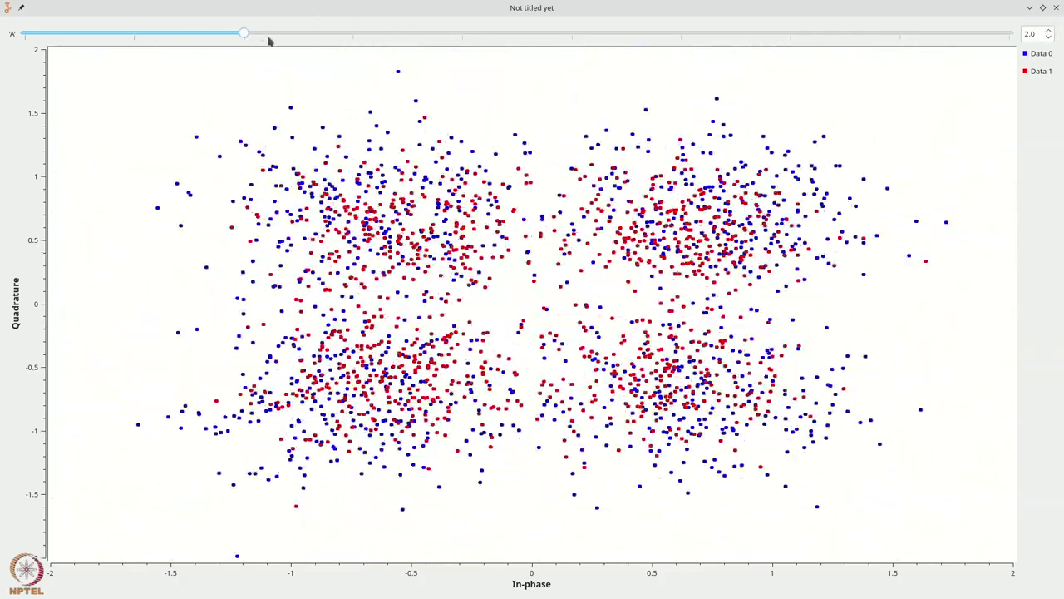
pyautogui.moveTo(250, 36); pyautogui.dragTo(1037, 35)
pyautogui.click(1056, 8)
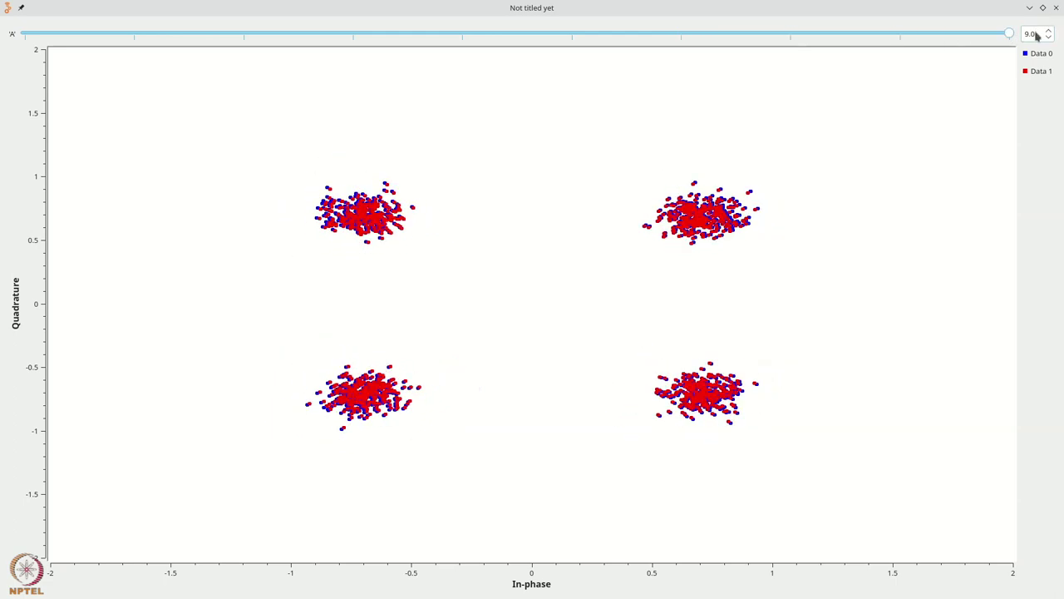
# Set slider A's Stop to 100 and Step to 0.1, then rerun the flowgraph
pyautogui.doubleClick(246, 167)
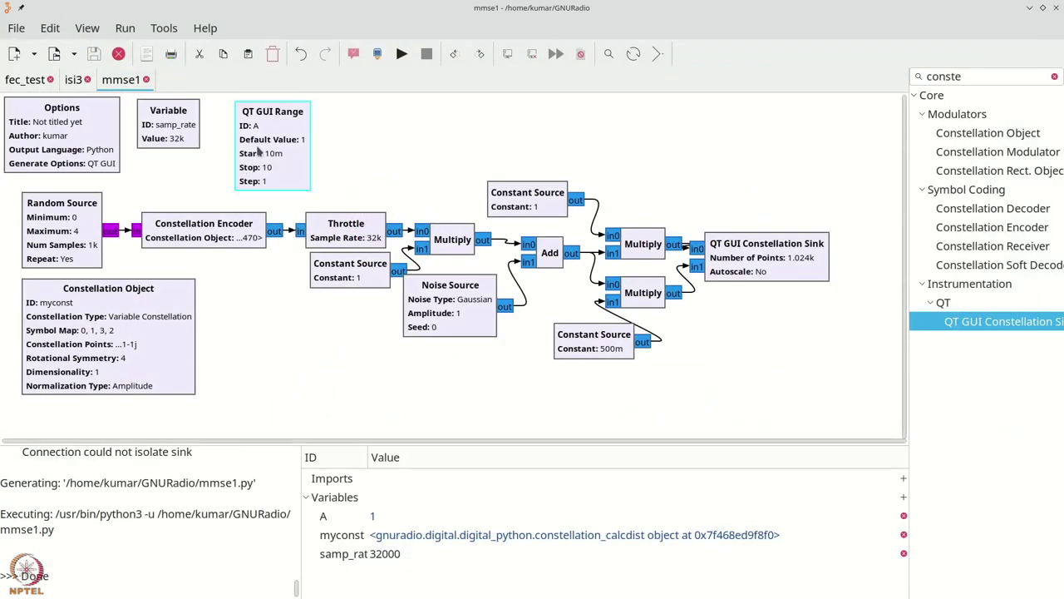
pyautogui.click(479, 319)
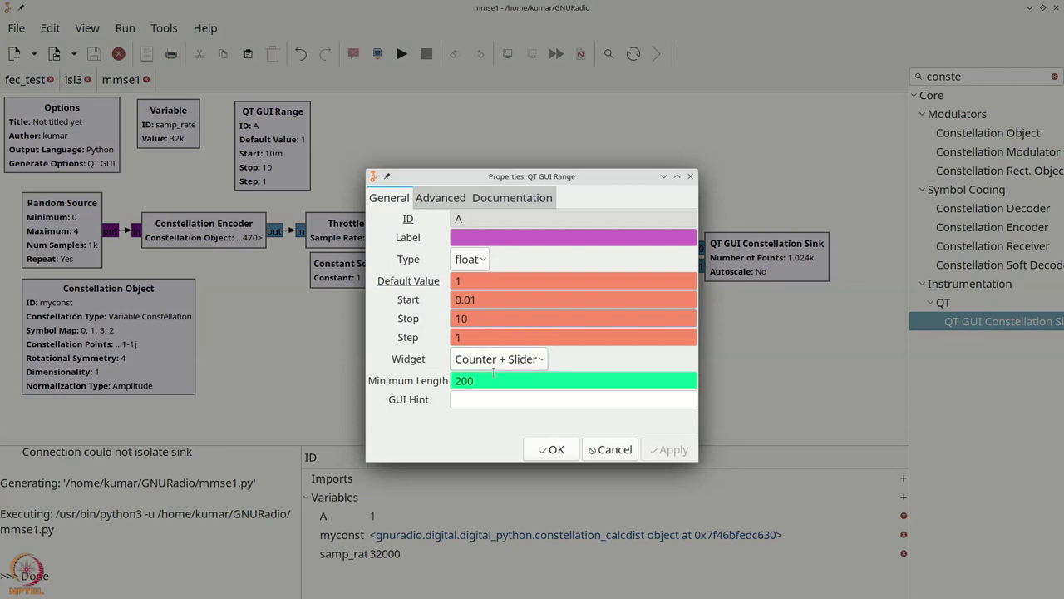
pyautogui.write('0')
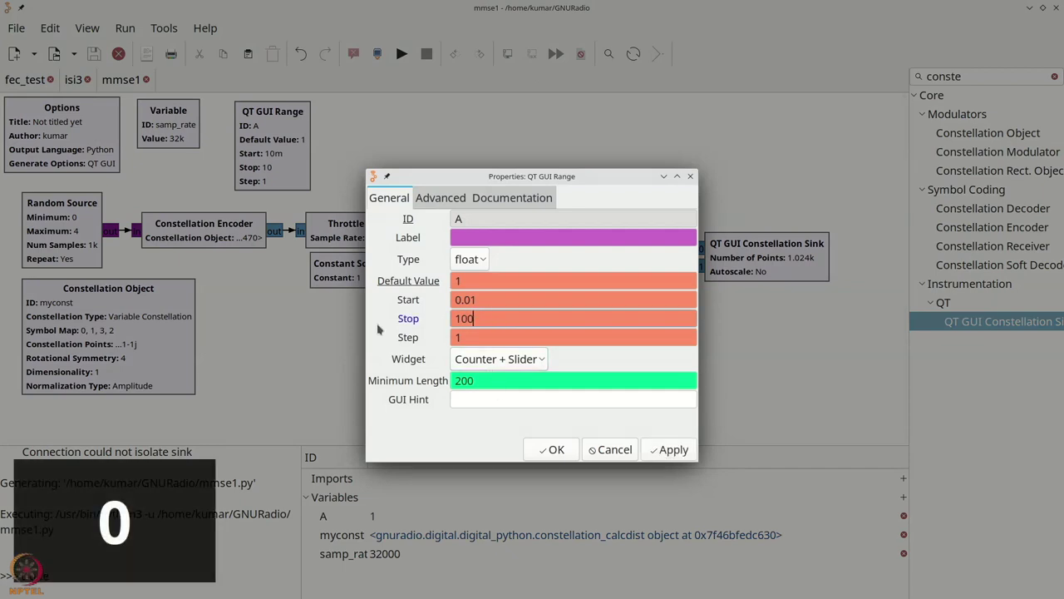
pyautogui.press('Tab')
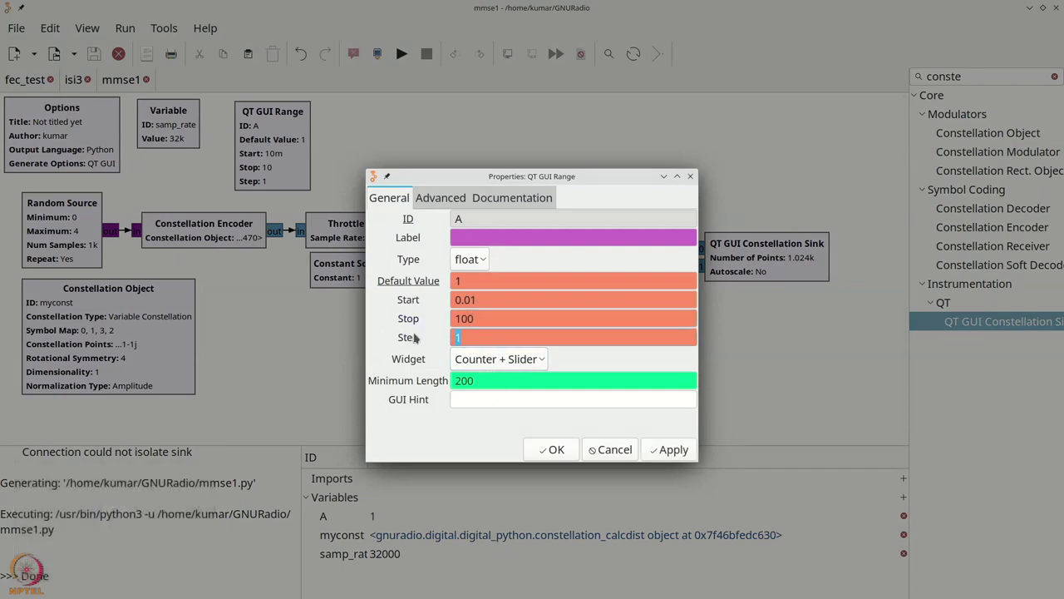
pyautogui.write('0.1')
pyautogui.click(555, 449)
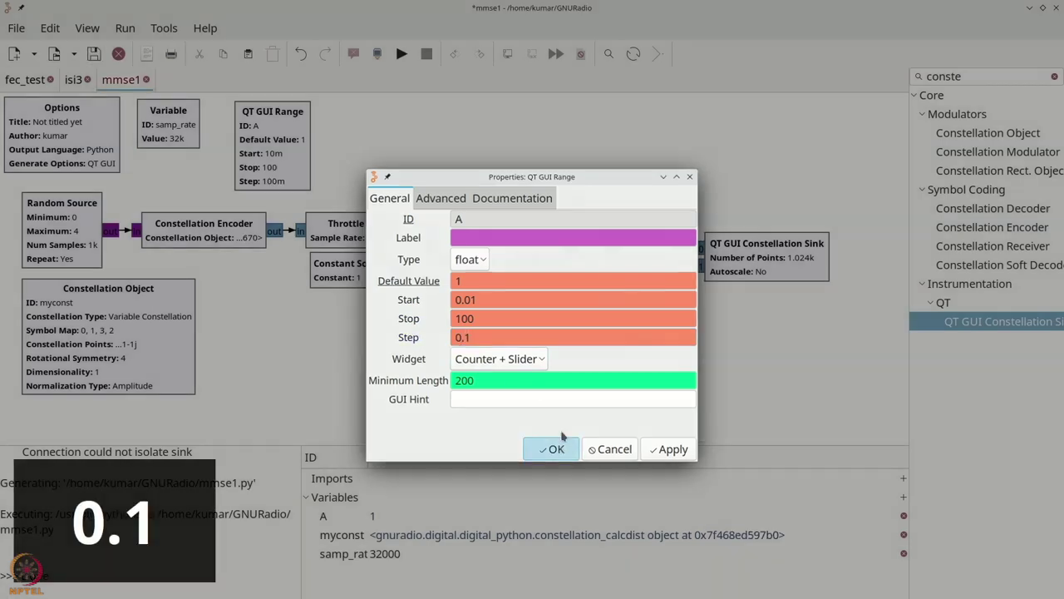
pyautogui.click(402, 53)
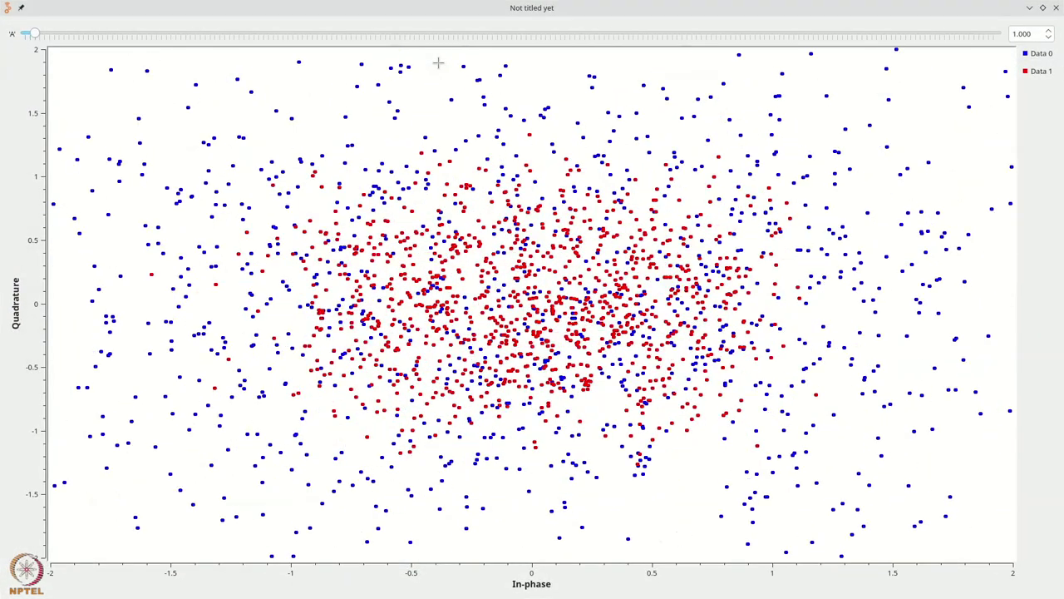
# Jump A to about 59.5, hide Data 1, drag A down to about 7.7, then close the plot
pyautogui.click(604, 34)
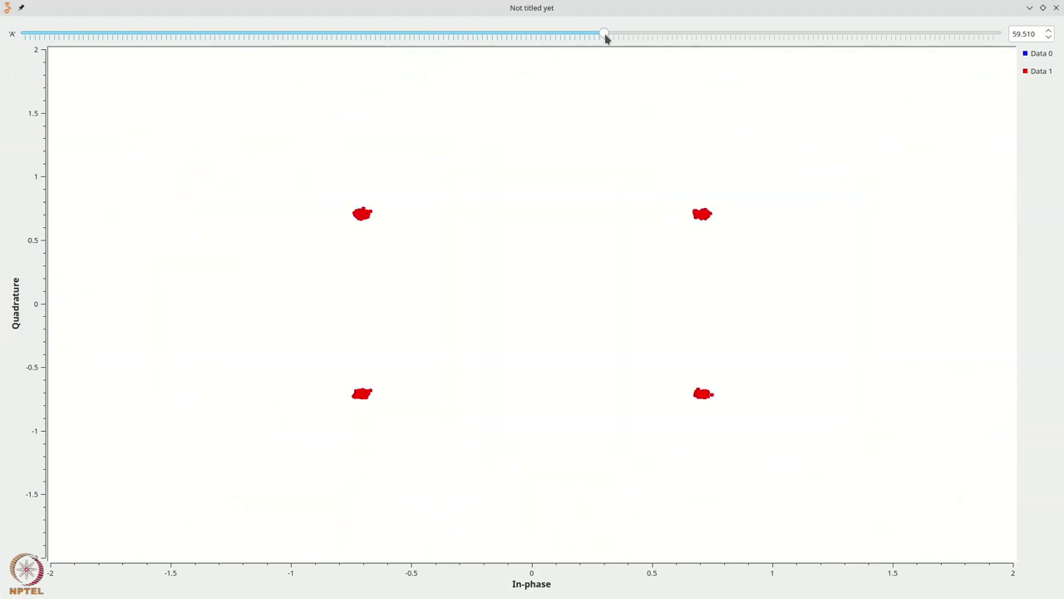
pyautogui.click(1049, 73)
pyautogui.moveTo(610, 31); pyautogui.dragTo(95, 99)
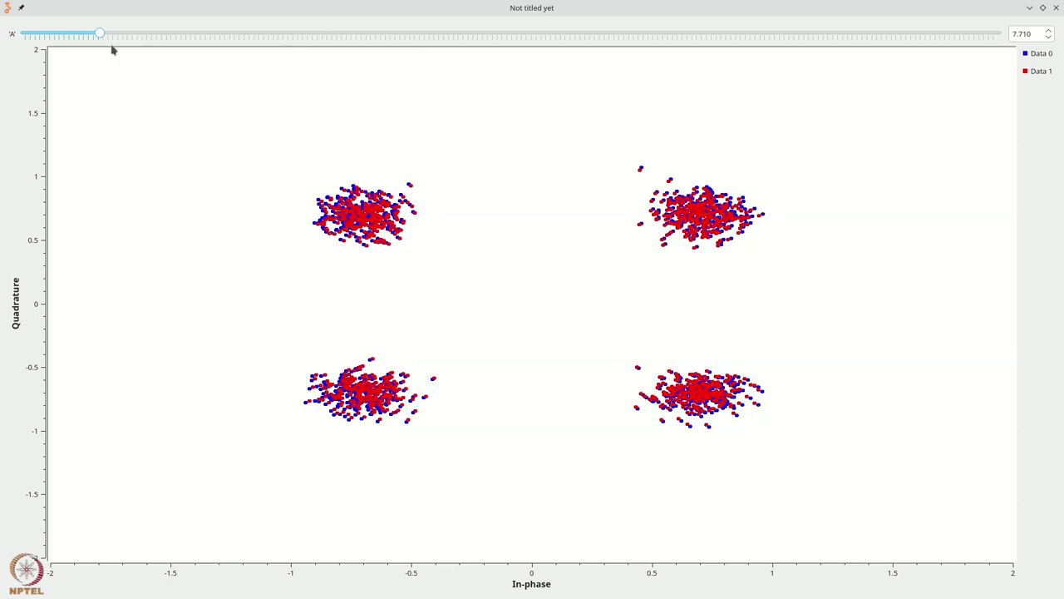
pyautogui.click(1055, 7)
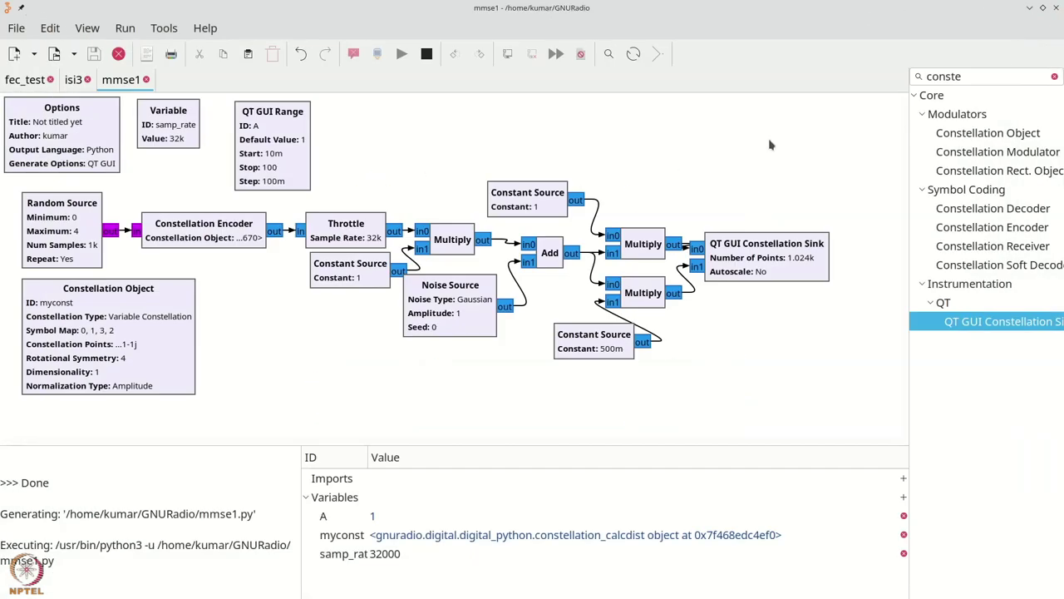
# Set the Constellation Sink's Number of Points to 10240
pyautogui.doubleClick(766, 275)
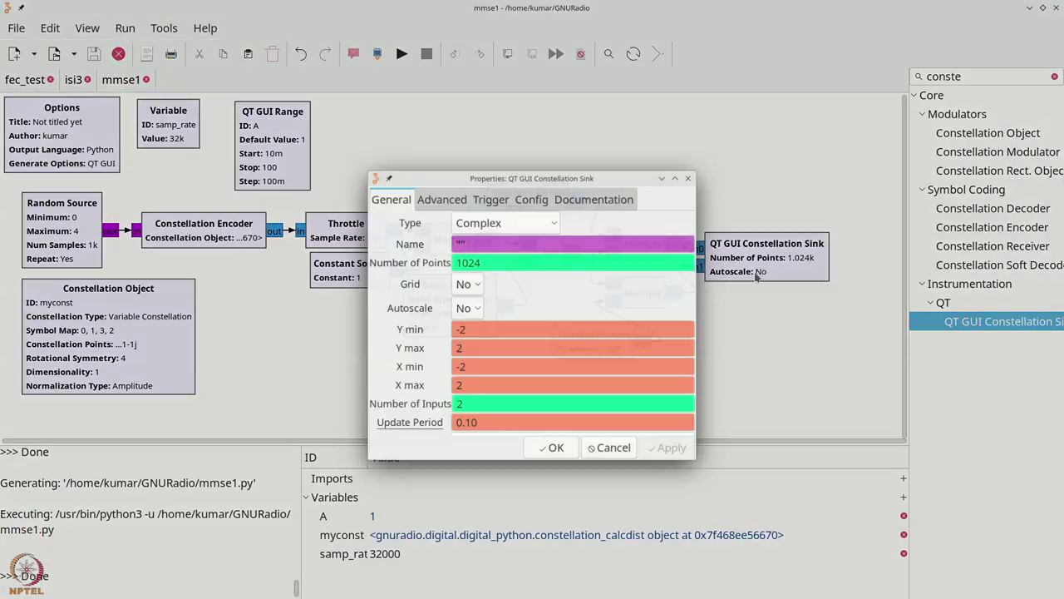
pyautogui.click(497, 261)
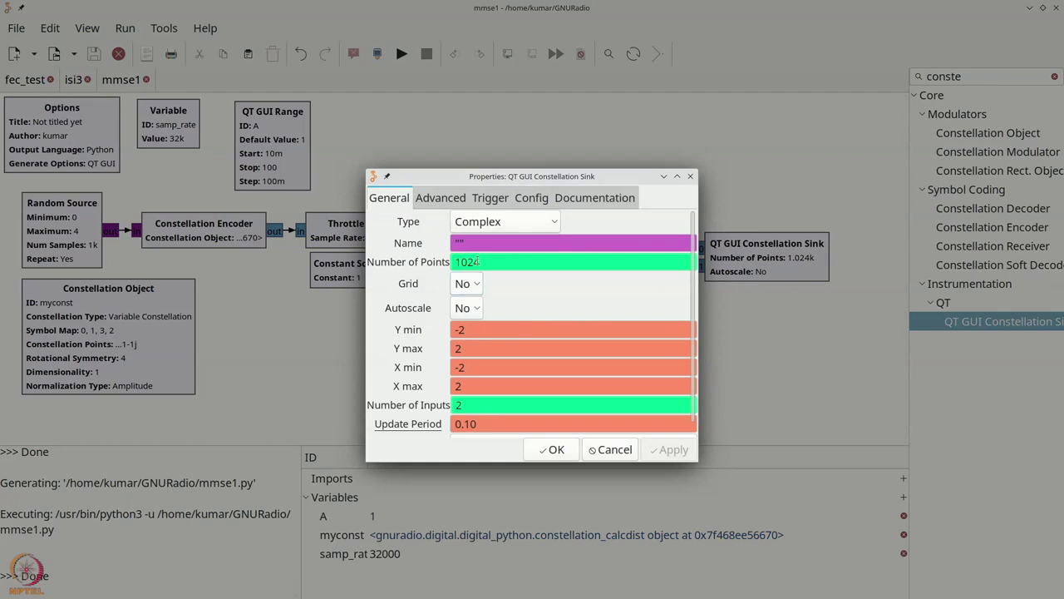
pyautogui.write('0')
pyautogui.click(549, 450)
# Set the Random Source's Num Samples to 10000
pyautogui.doubleClick(62, 223)
pyautogui.click(511, 283)
pyautogui.write('0')
pyautogui.press('Return')
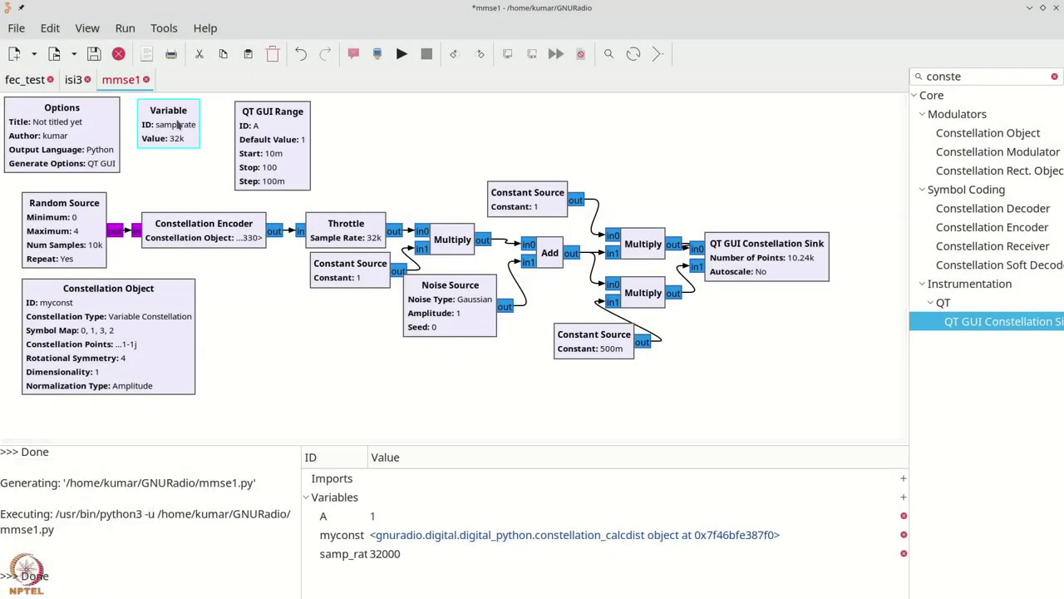
# Change samp_rate to 192000 and run the flowgraph
pyautogui.doubleClick(177, 123)
pyautogui.click(454, 239)
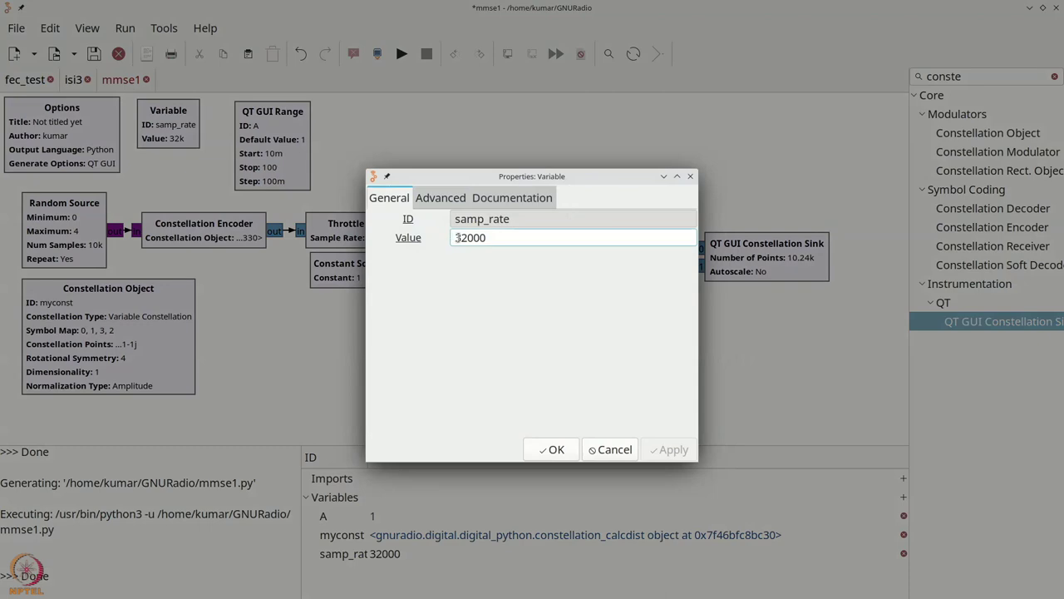
pyautogui.write('19')
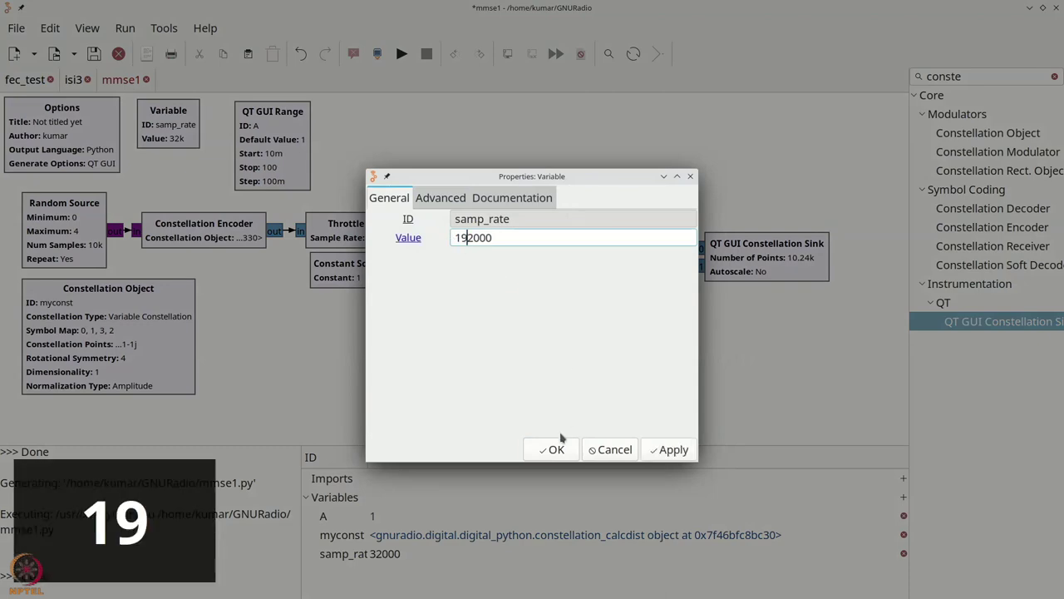
pyautogui.click(555, 450)
pyautogui.click(401, 53)
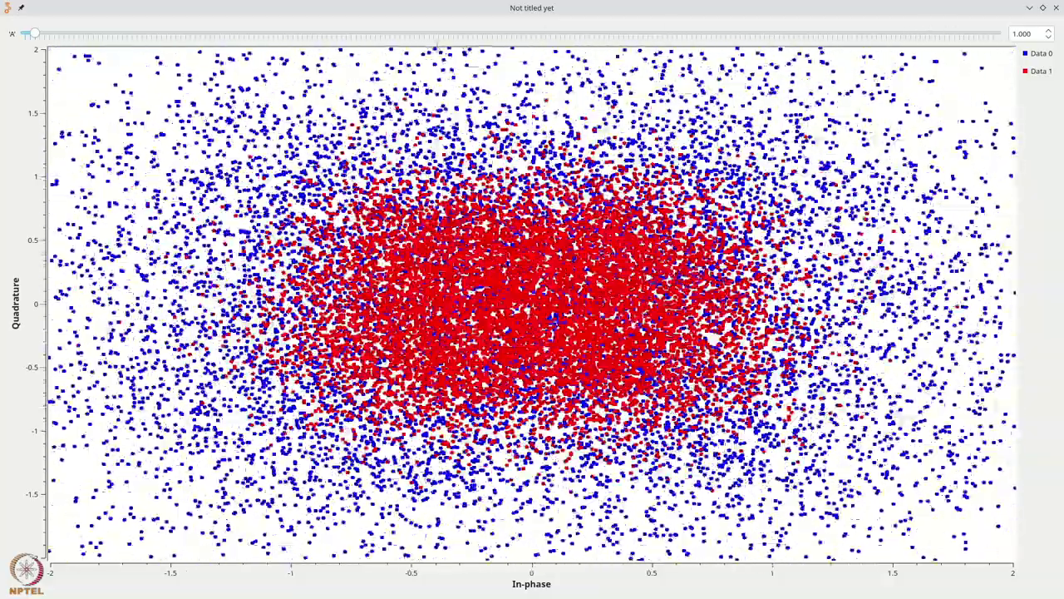
# Sweep A up to about 6.1, then down through 3.01 and 2.11 to 0.010
pyautogui.moveTo(30, 34); pyautogui.dragTo(81, 80)
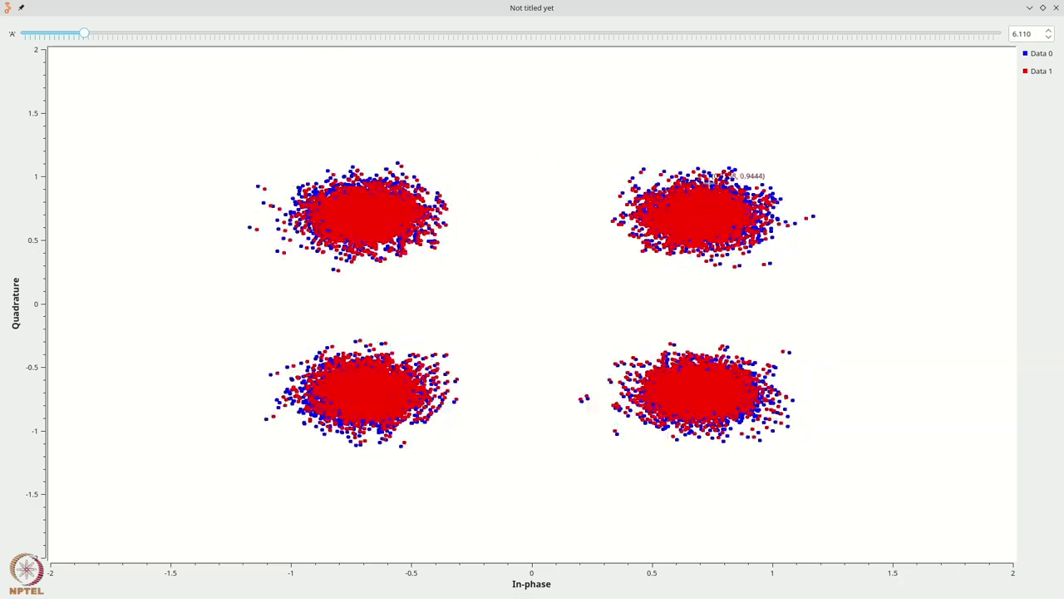
pyautogui.moveTo(84, 37); pyautogui.dragTo(50, 46)
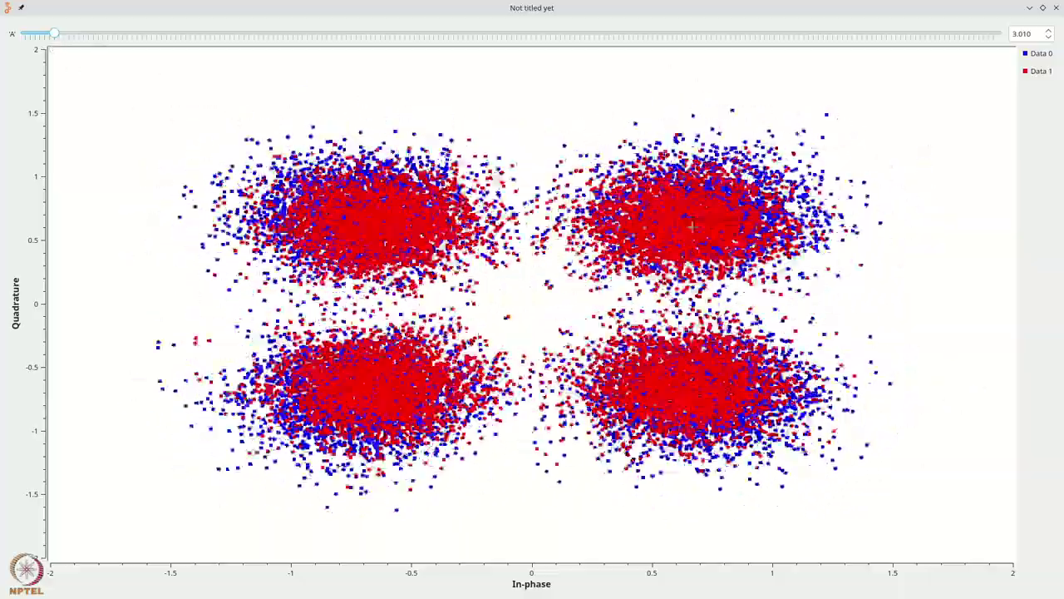
pyautogui.moveTo(54, 37); pyautogui.dragTo(41, 39)
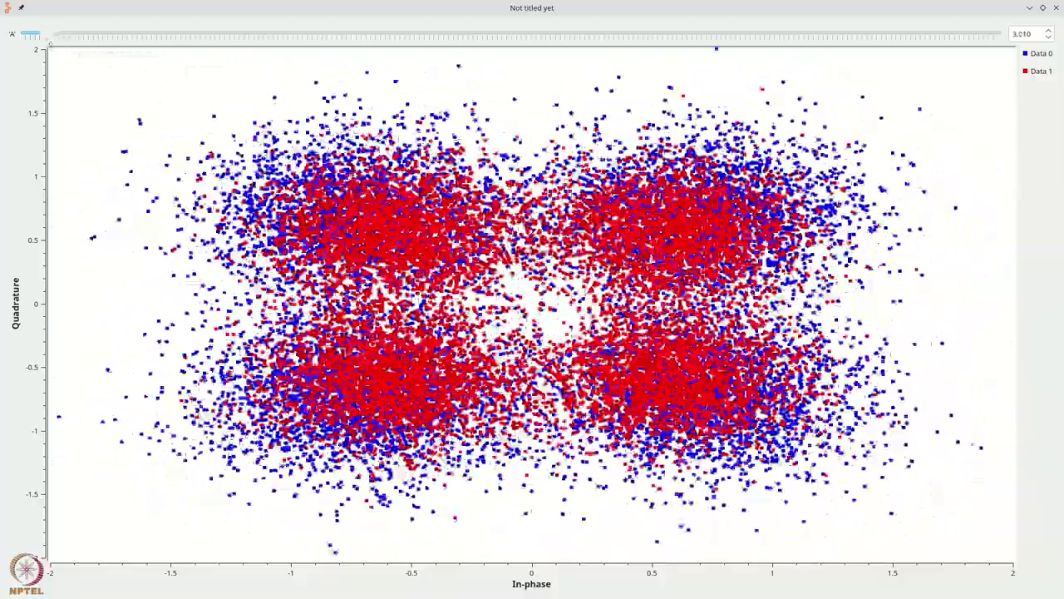
pyautogui.click(44, 35)
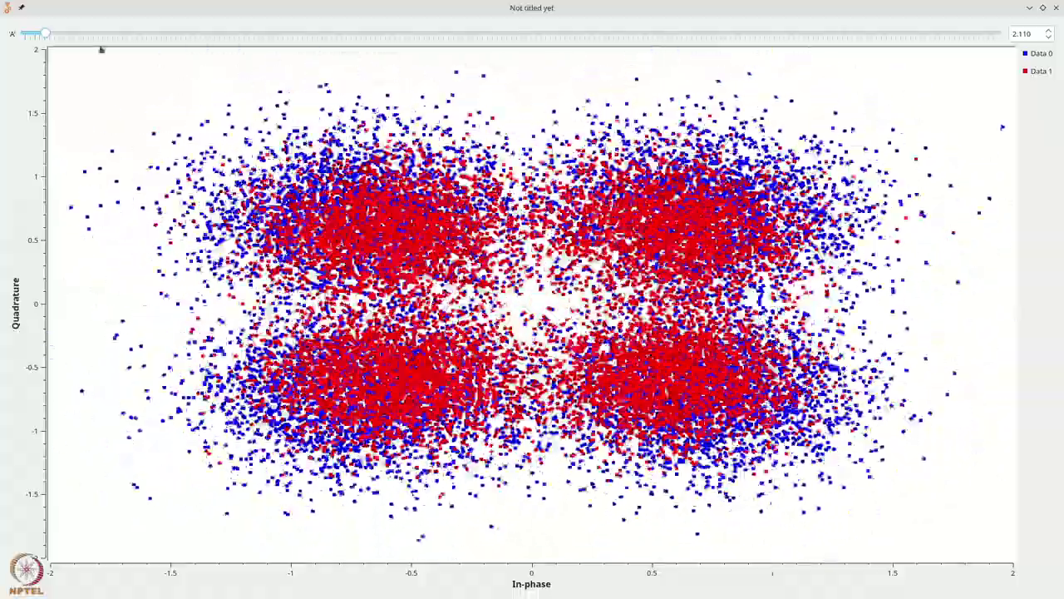
pyautogui.moveTo(45, 35); pyautogui.dragTo(1, 48)
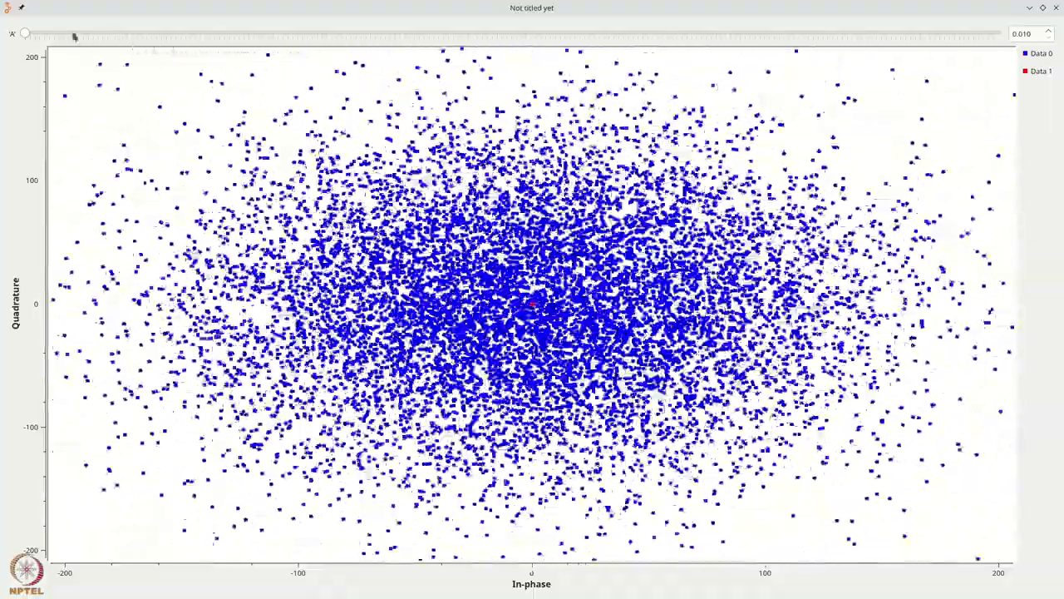
# Overwrite the A spin box value to set A to 0.100
pyautogui.click(1050, 37)
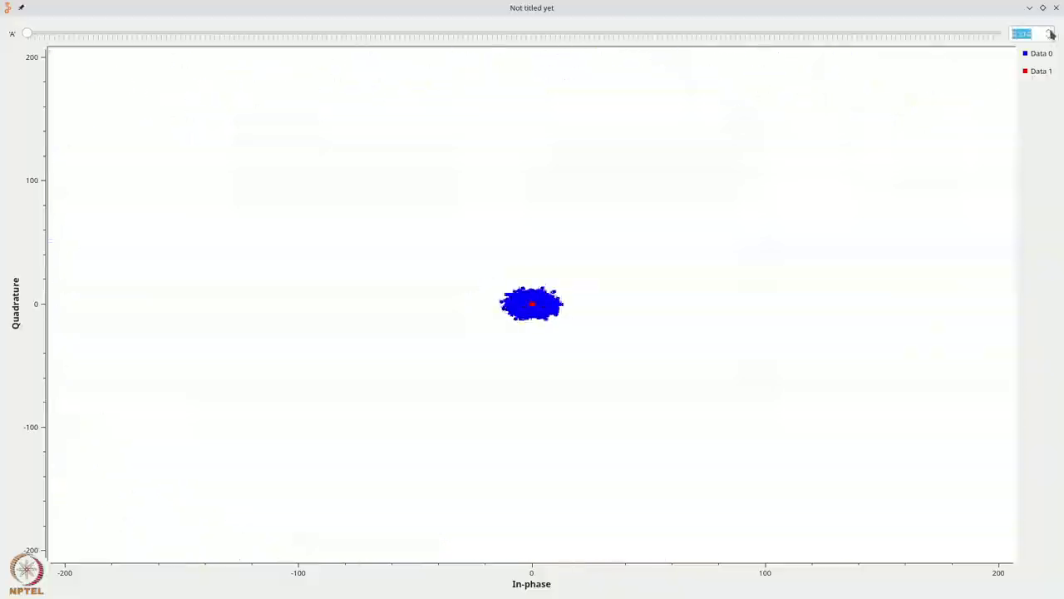
pyautogui.click(1048, 32)
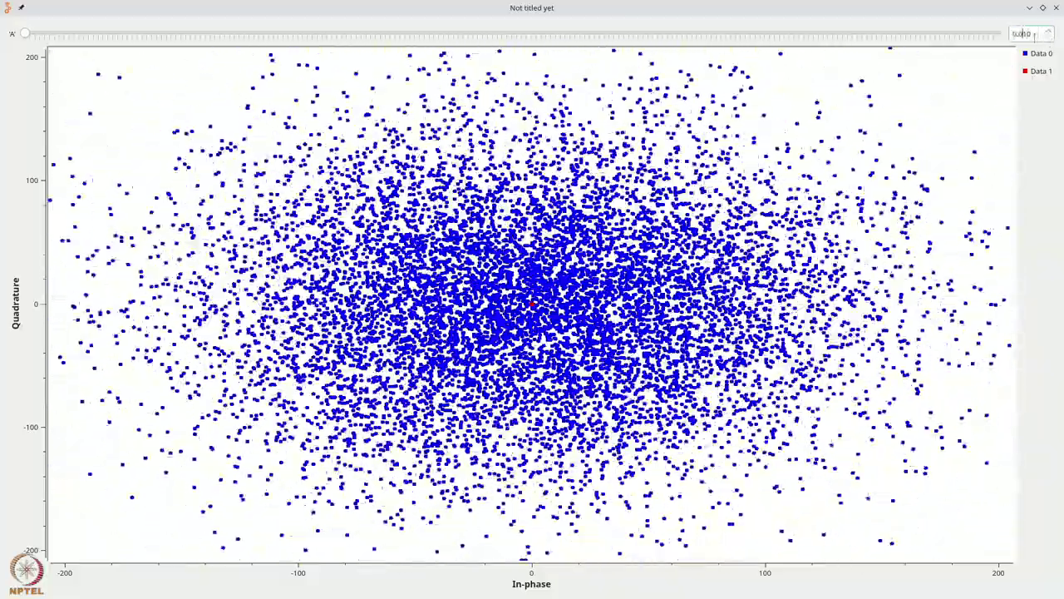
pyautogui.press('Left')
pyautogui.press('Right')
pyautogui.press('Insert')
pyautogui.press('Right')
pyautogui.press('BackSpace')
pyautogui.write('1')
pyautogui.press('Return')
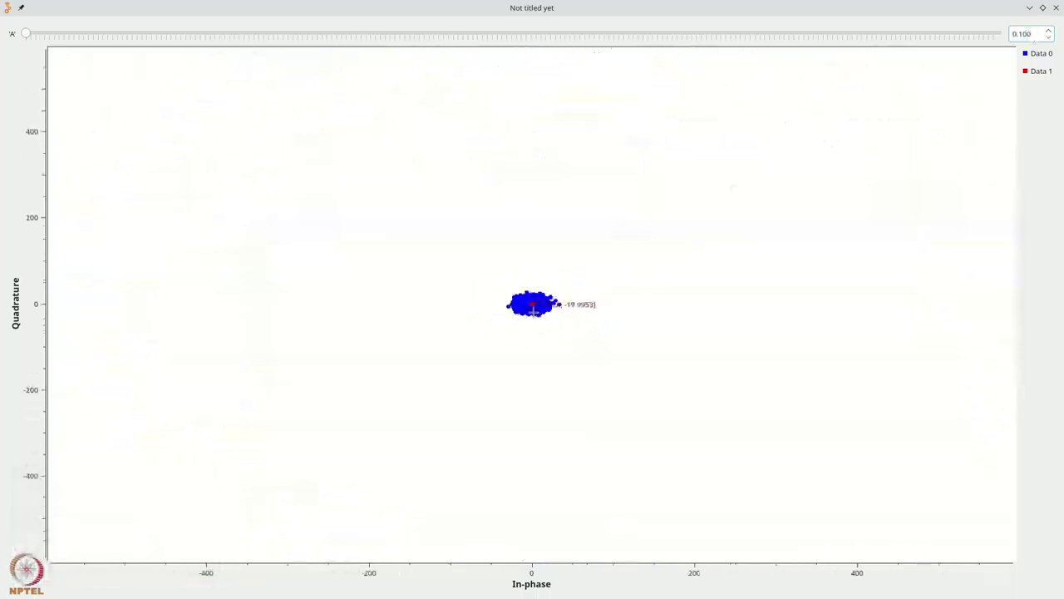
# Scroll the A spin box upward until A reads 2.100
pyautogui.scroll(5, 544, 303)
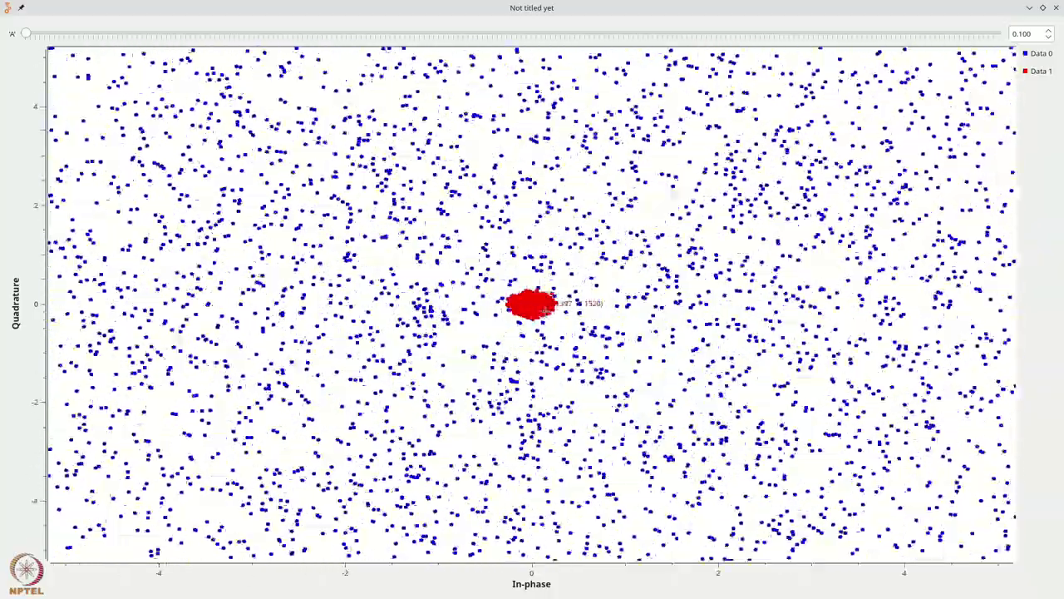
pyautogui.scroll(-3, 544, 308)
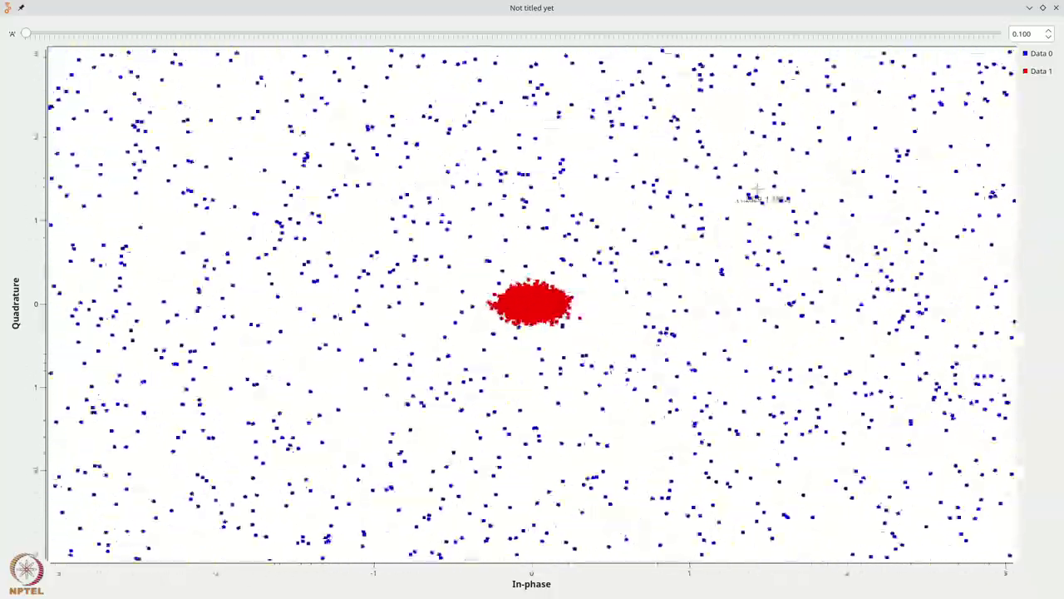
pyautogui.click(1049, 33)
pyautogui.scroll(6, 1049, 33)
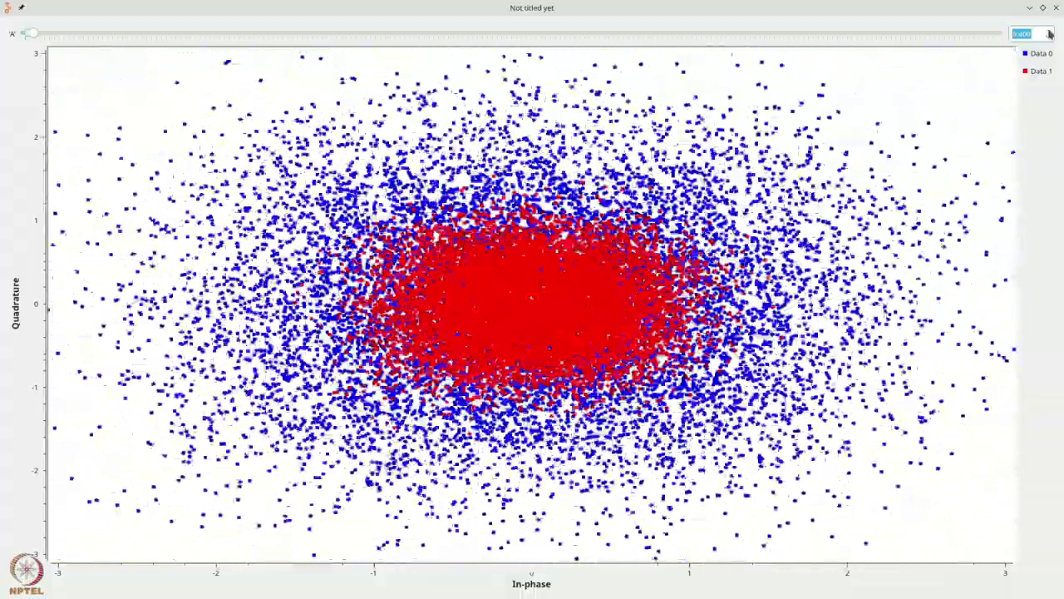
pyautogui.scroll(6, 1049, 33)
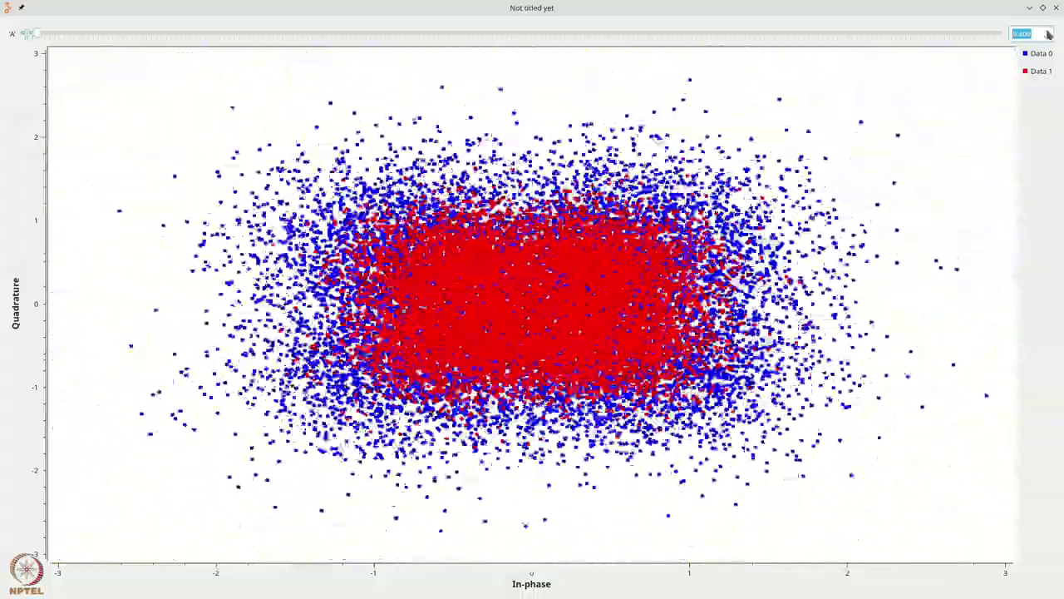
pyautogui.scroll(2, 1049, 33)
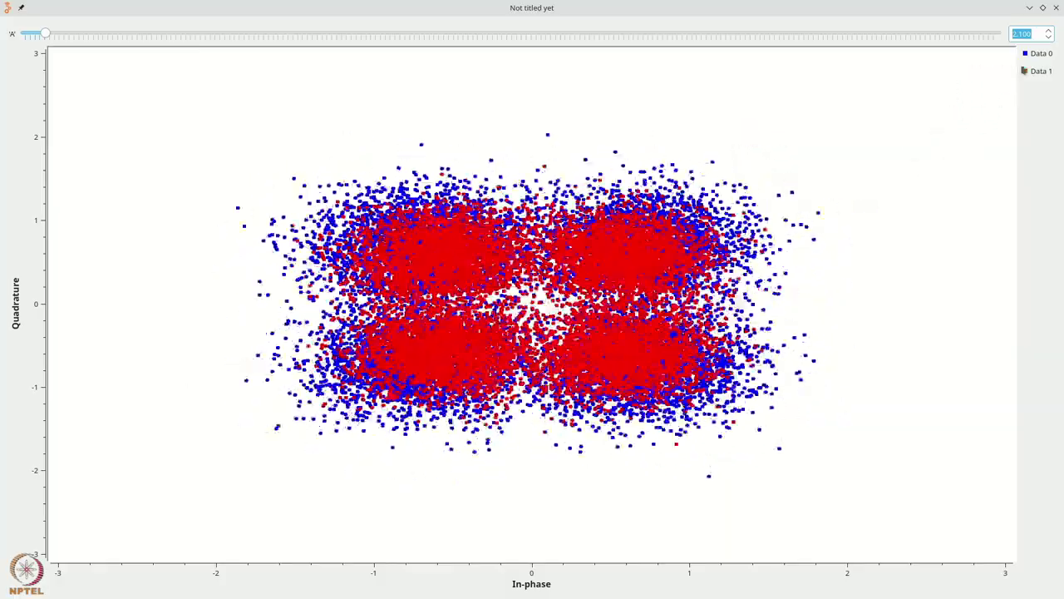
# Step A up through 5.7, 7.0, 8.8 and 10.4 to 11.800, tightening the four clusters
pyautogui.click(1052, 31)
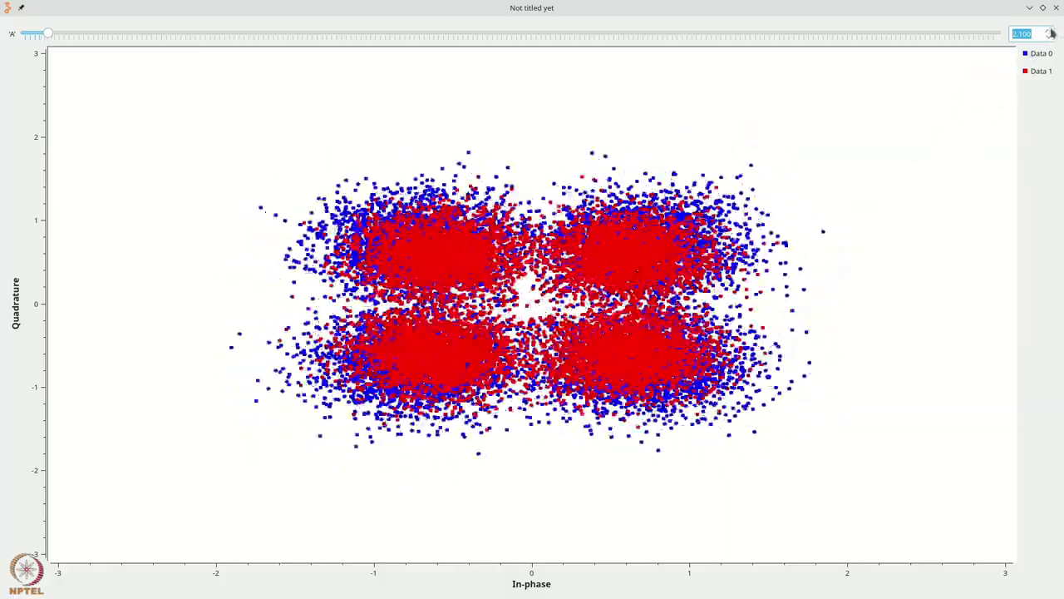
pyautogui.click(1051, 32)
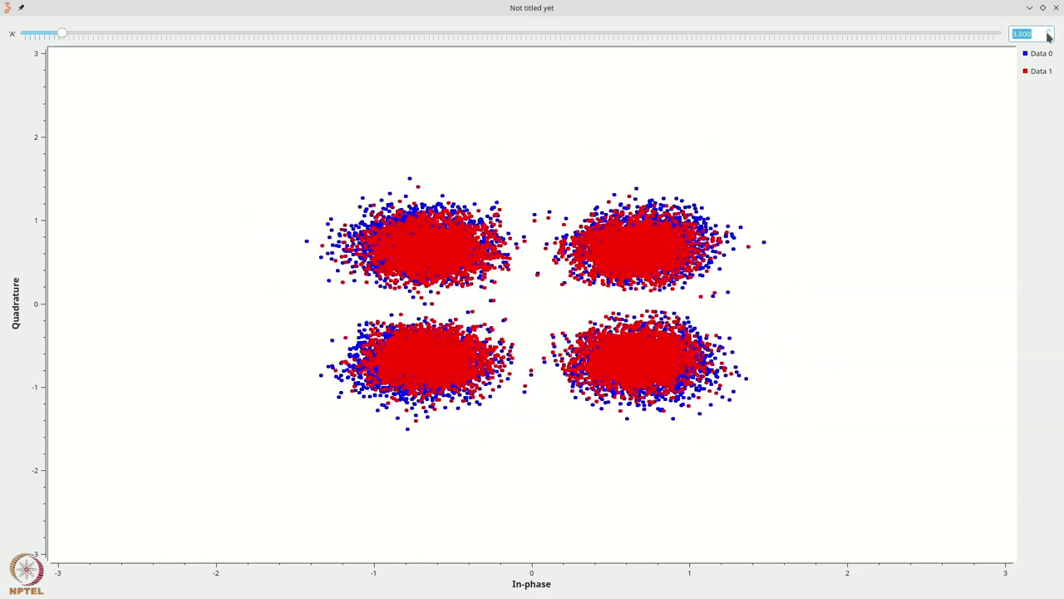
pyautogui.click(1048, 32)
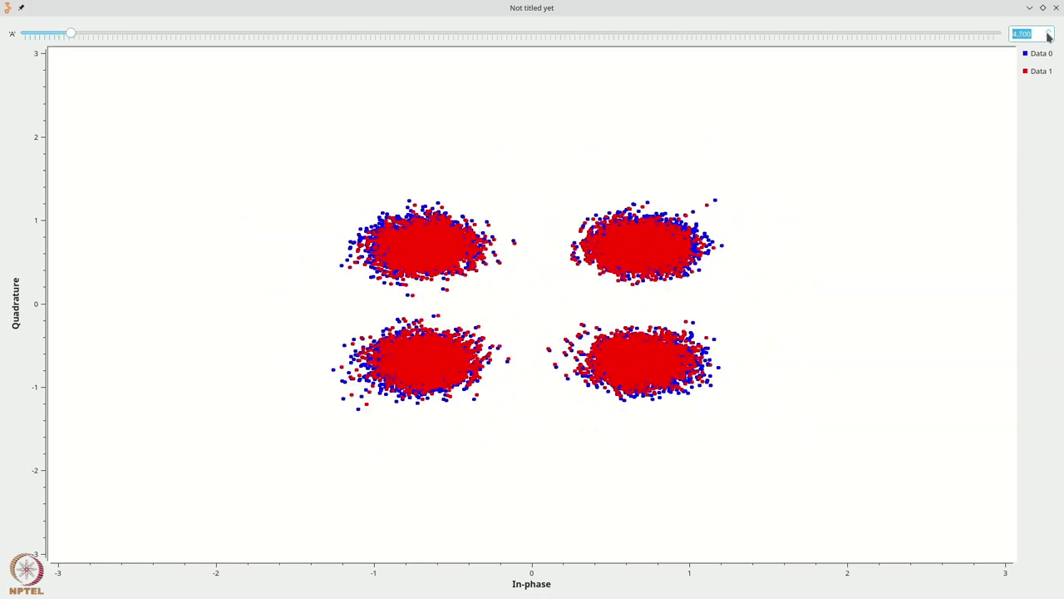
pyautogui.click(1048, 33)
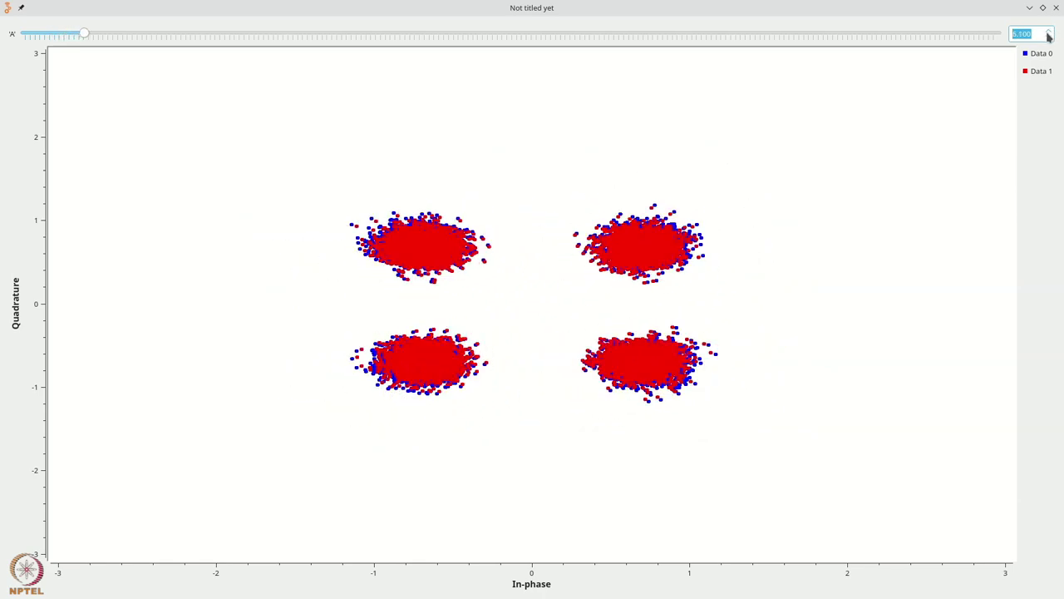
pyautogui.click(1048, 33)
pyautogui.click(1048, 33)
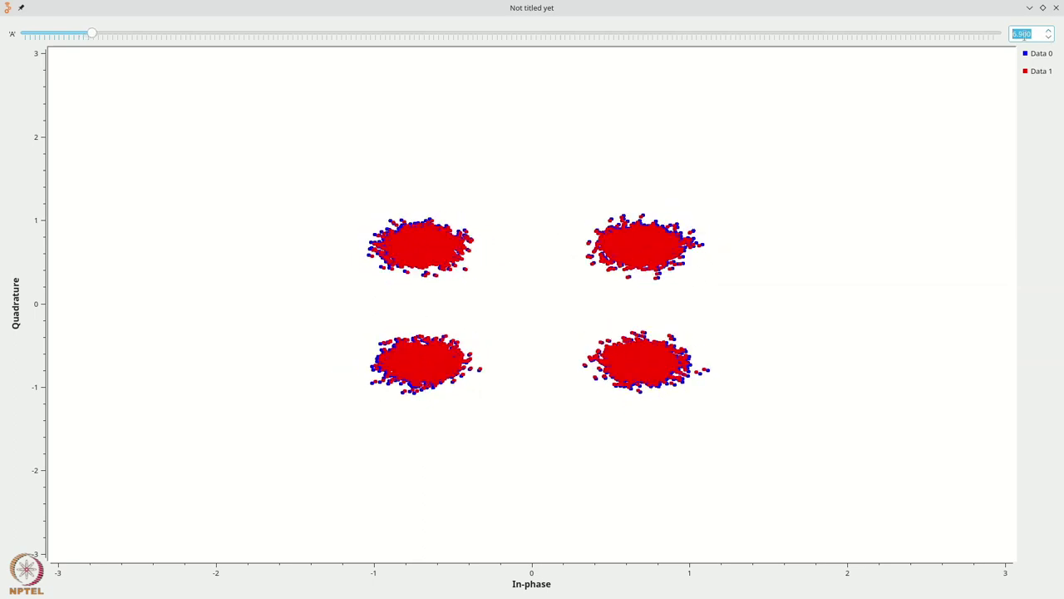
pyautogui.click(1048, 33)
pyautogui.click(1048, 34)
pyautogui.click(1049, 34)
pyautogui.click(1048, 34)
pyautogui.click(1049, 34)
pyautogui.click(1048, 33)
pyautogui.click(1049, 33)
pyautogui.click(1048, 34)
pyautogui.click(1048, 33)
pyautogui.click(1048, 34)
pyautogui.click(1049, 33)
pyautogui.click(1049, 33)
pyautogui.click(1048, 33)
pyautogui.click(1048, 33)
pyautogui.click(1048, 33)
pyautogui.click(1049, 33)
pyautogui.click(1048, 33)
pyautogui.click(1048, 33)
pyautogui.click(1048, 33)
pyautogui.click(1048, 33)
pyautogui.click(1048, 33)
# Hide and reshow the Data 1 points, then close the constellation plot window
pyautogui.click(1041, 72)
pyautogui.click(1041, 71)
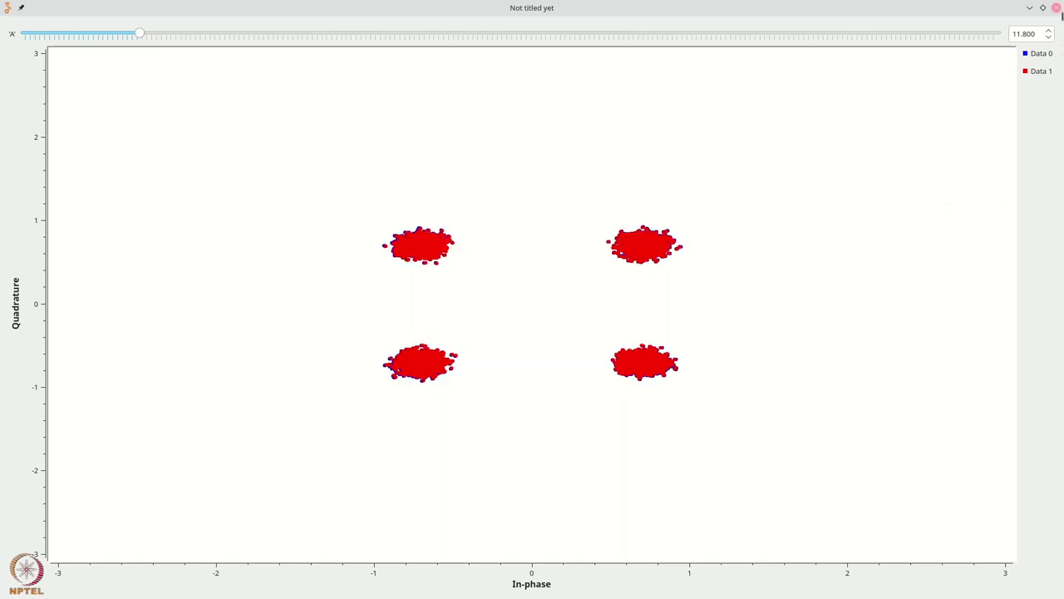
pyautogui.click(1056, 7)
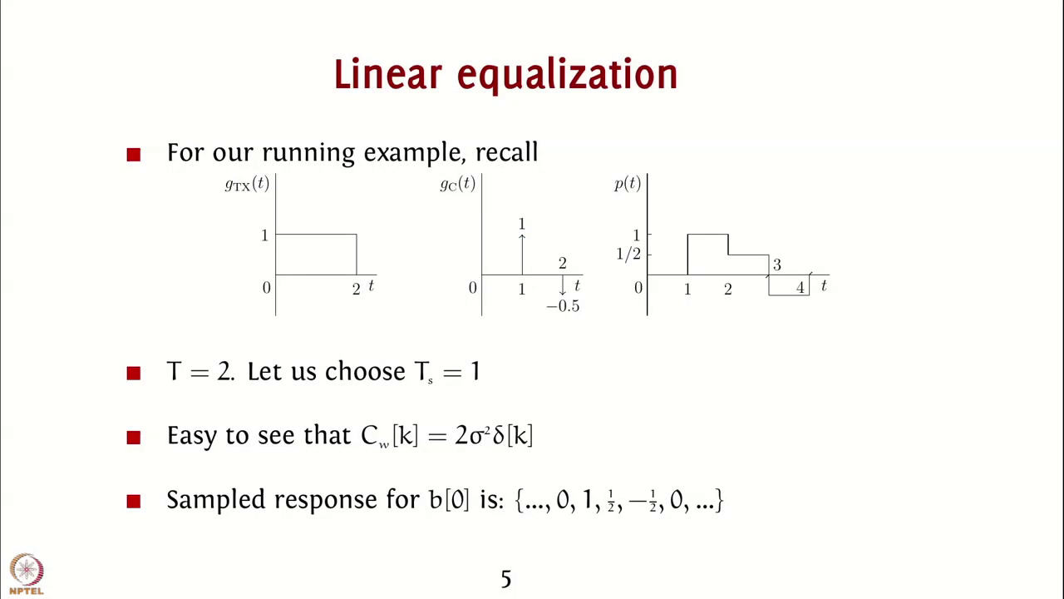